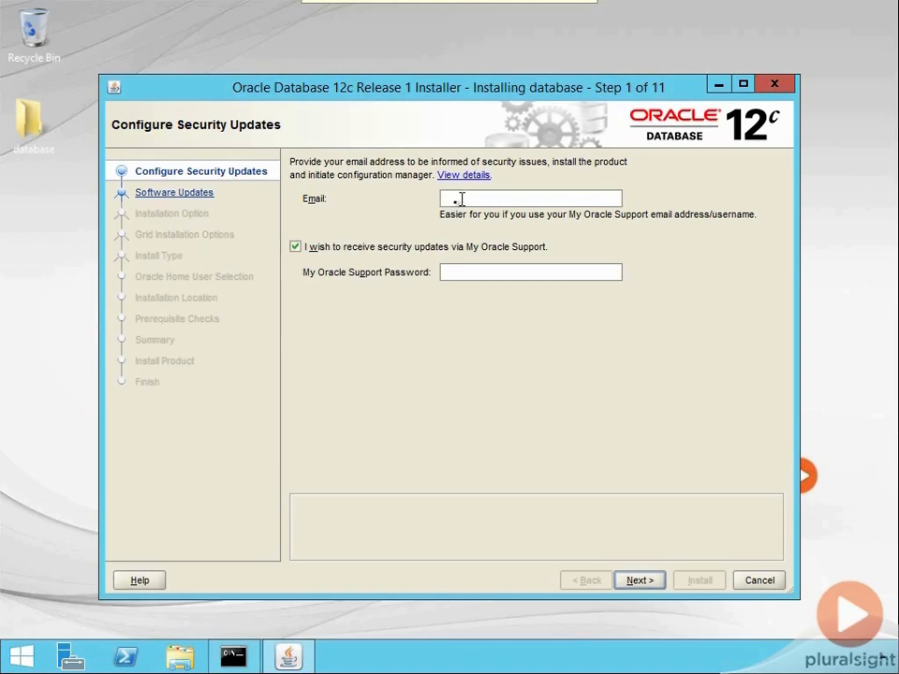
Decline My Oracle Support security updates, confirm proceeding without an email address, and continue with software updates skipped.
click(297, 248)
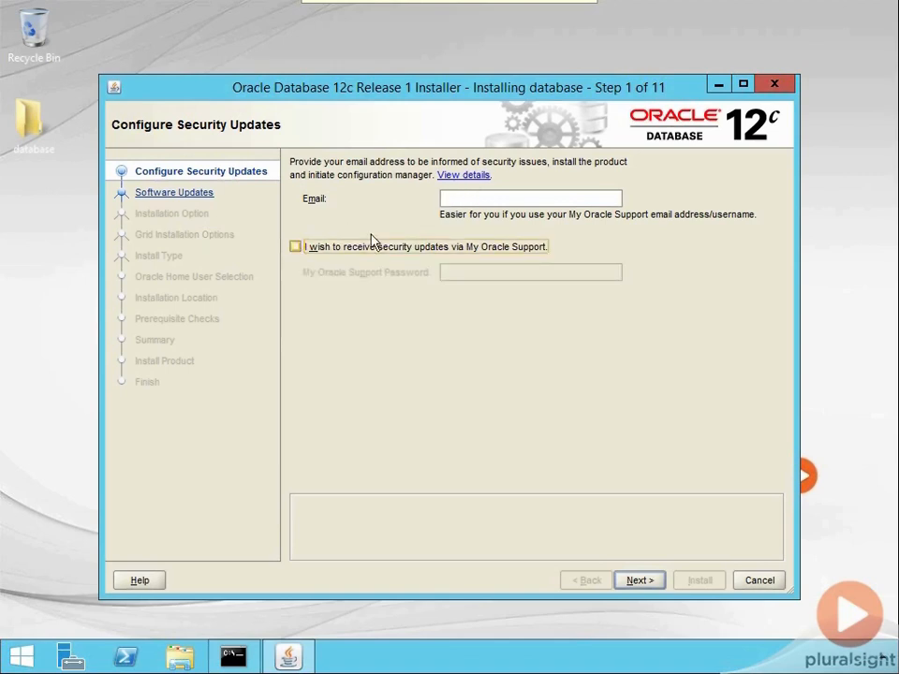
click(634, 579)
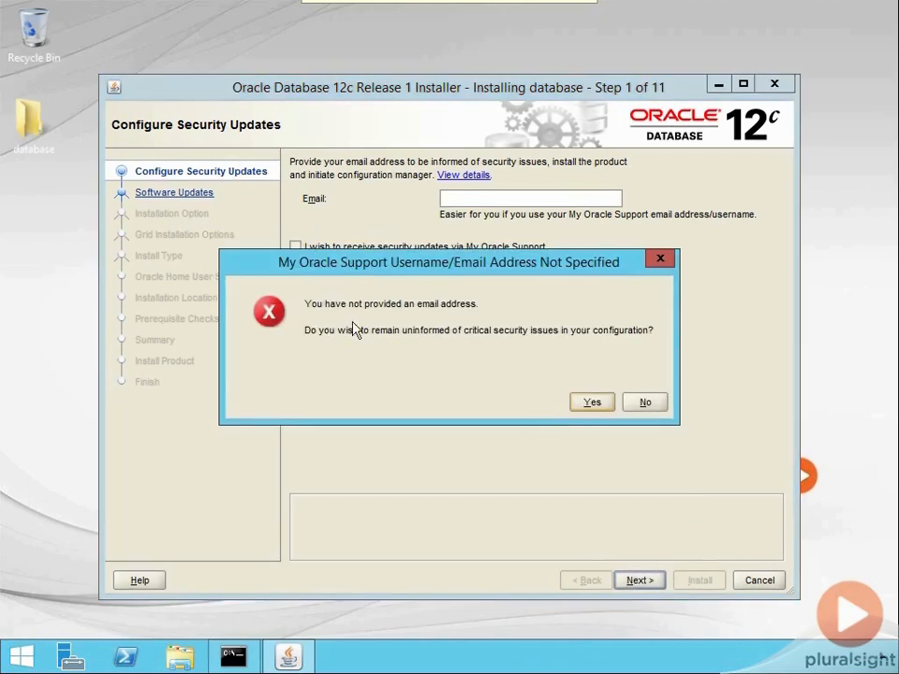
click(592, 402)
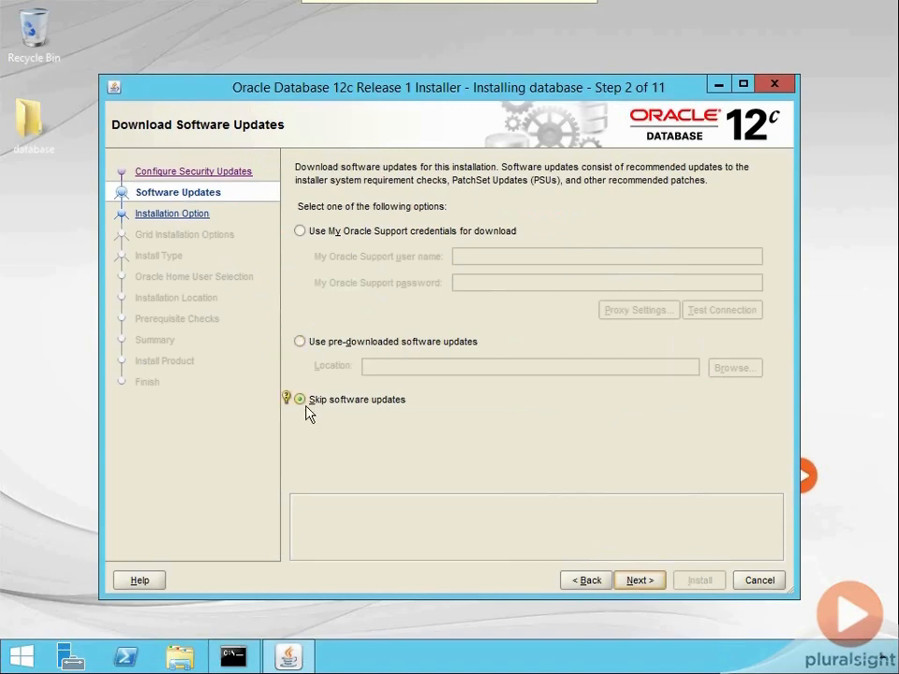
click(637, 580)
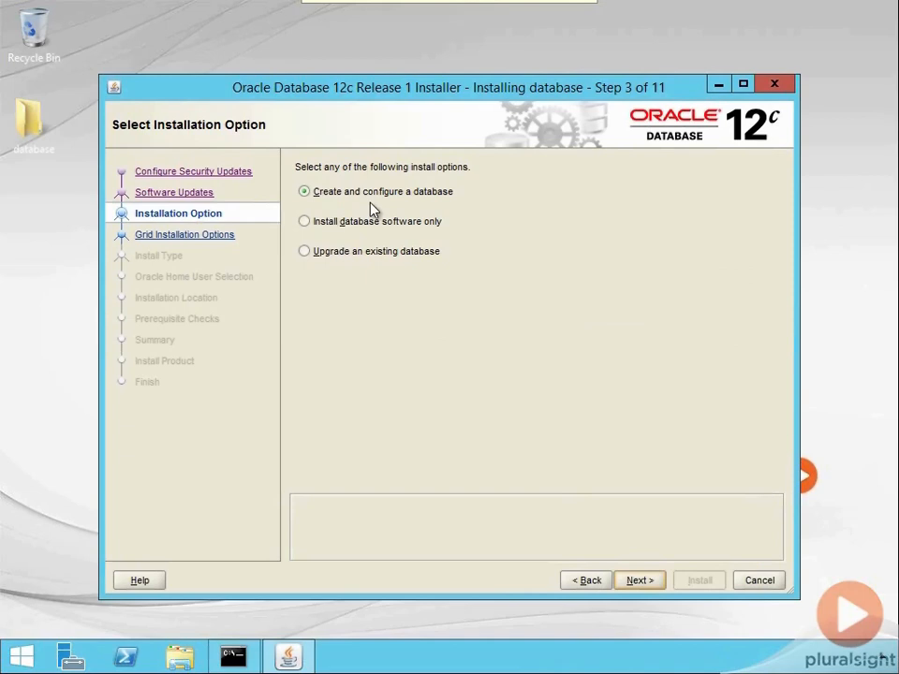
click(360, 228)
click(356, 255)
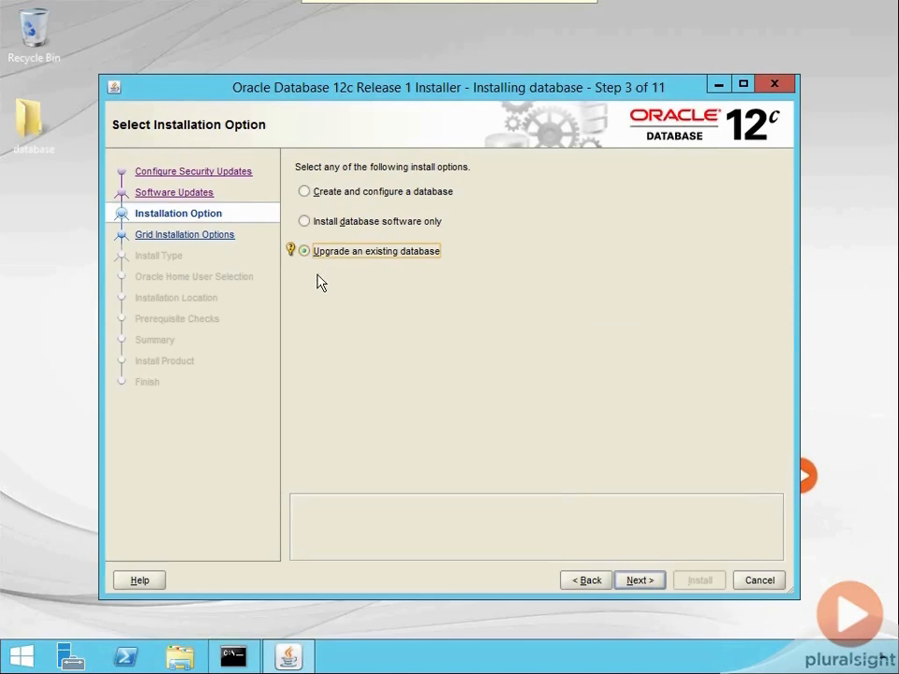
click(360, 193)
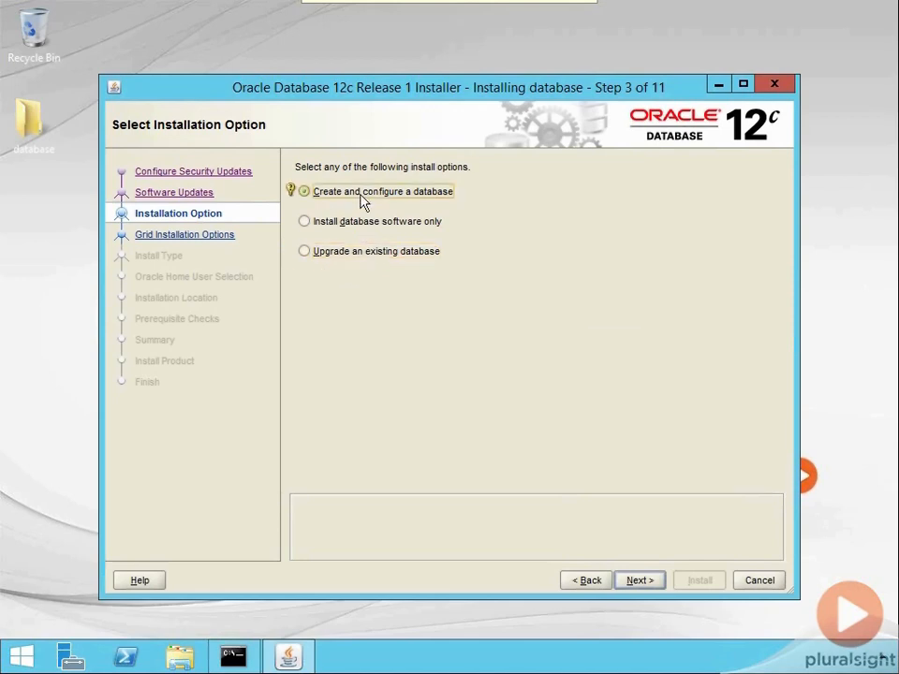
click(360, 223)
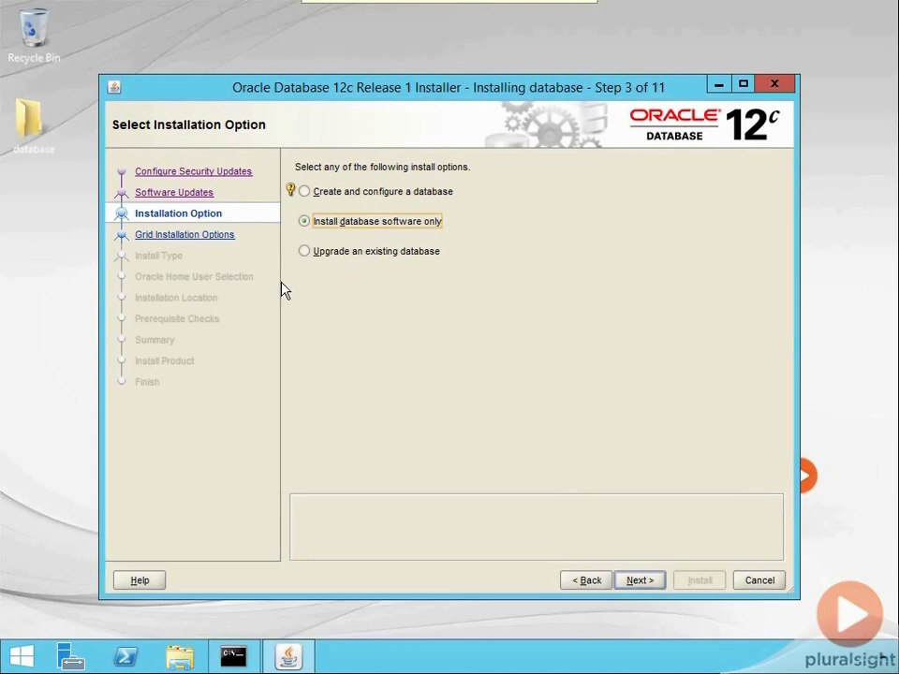
click(354, 196)
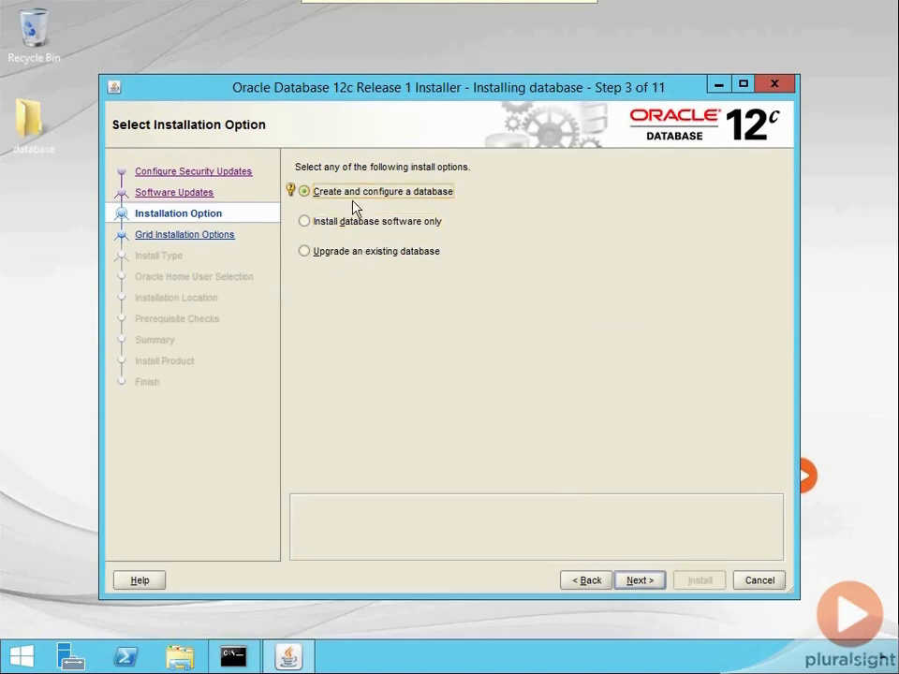
Choose to install the database software only and continue to the grid installation options.
click(355, 223)
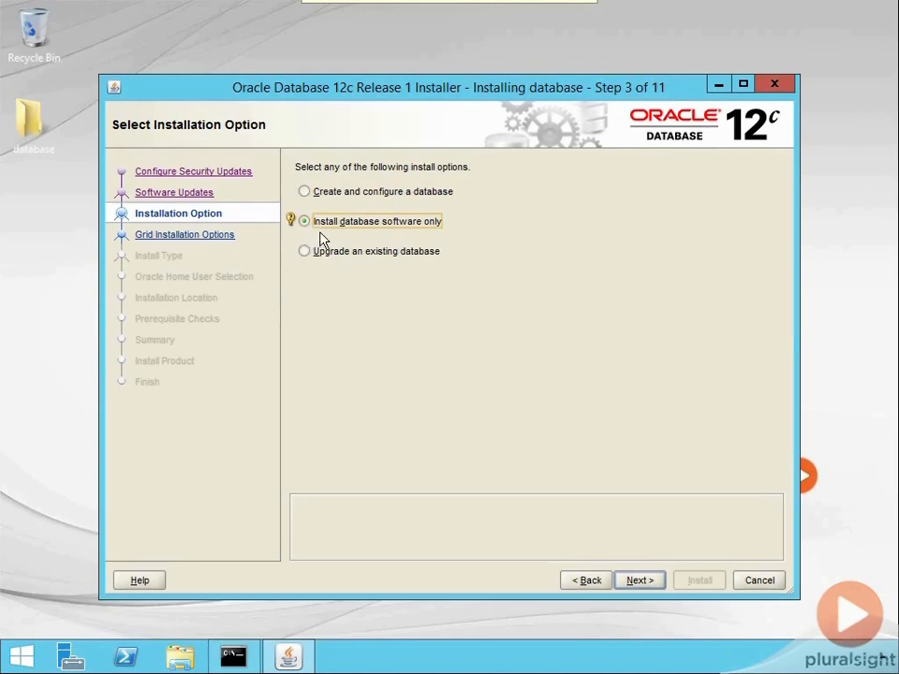
click(641, 582)
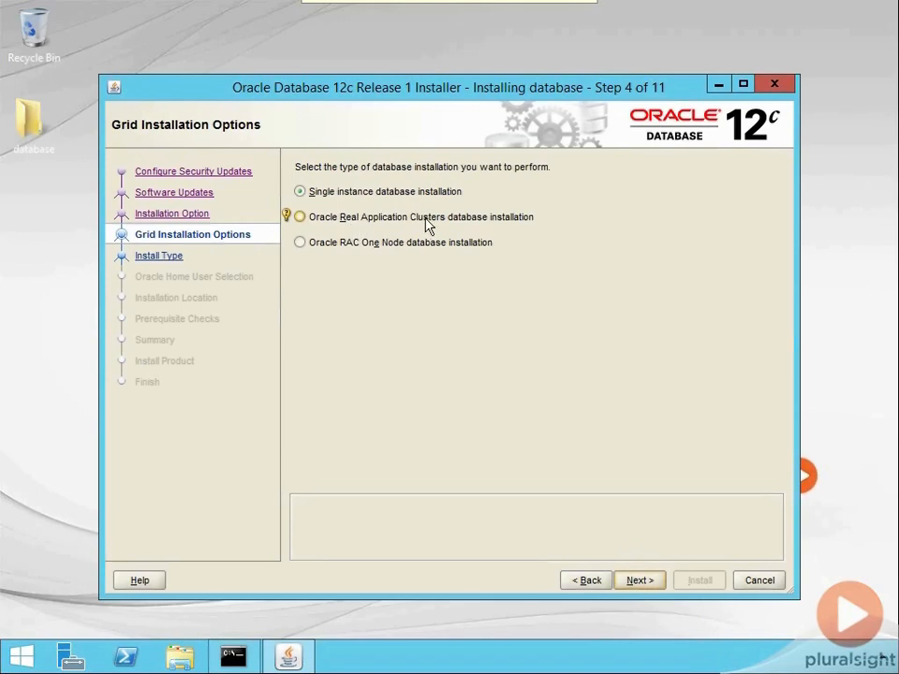
click(370, 245)
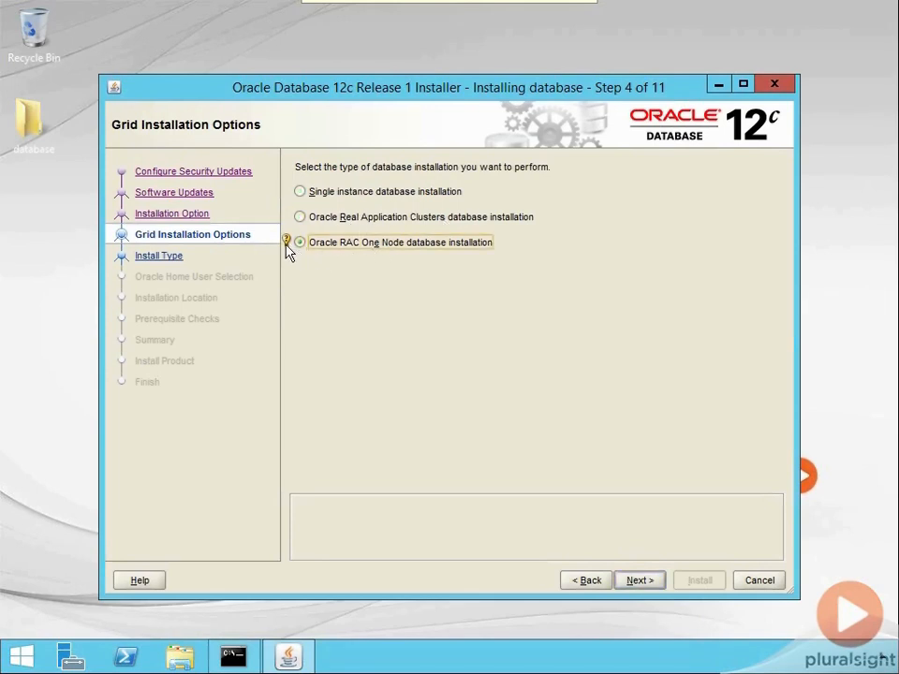
mouse_move(287, 242)
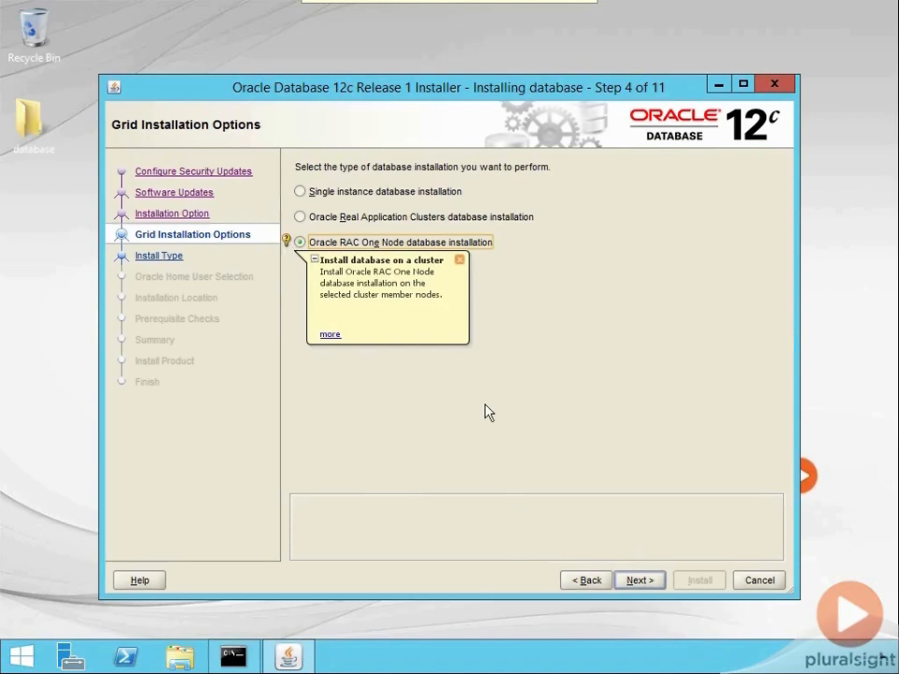
click(461, 261)
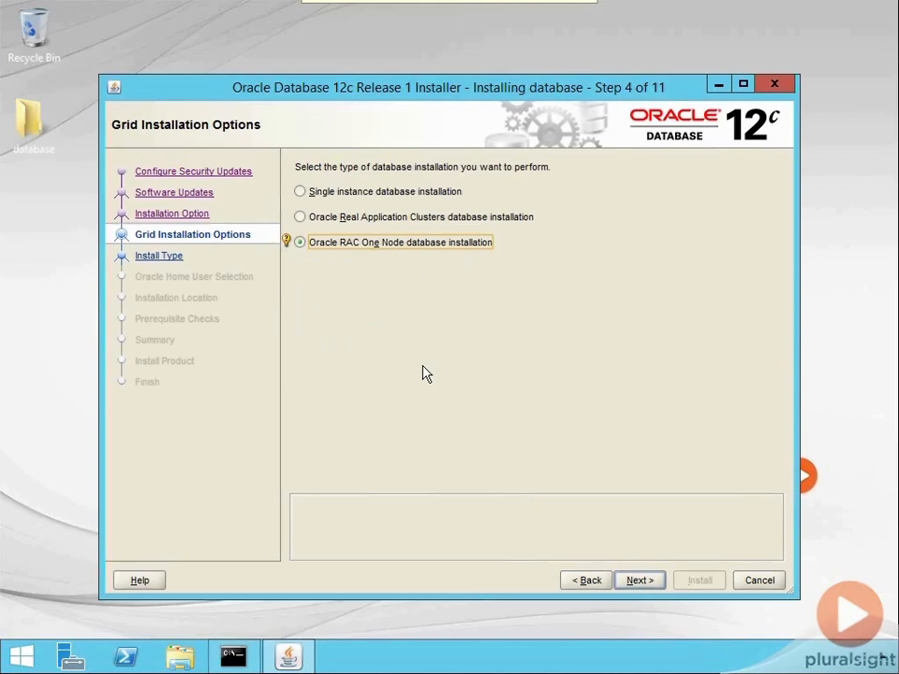
Choose a single instance database installation and accept English with Enterprise Edition.
click(299, 191)
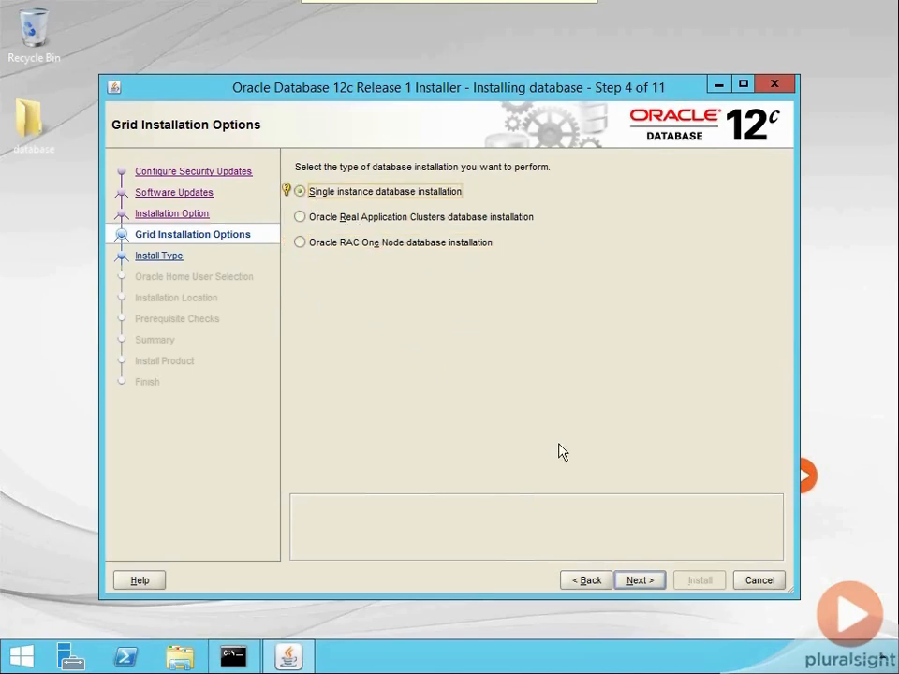
click(638, 581)
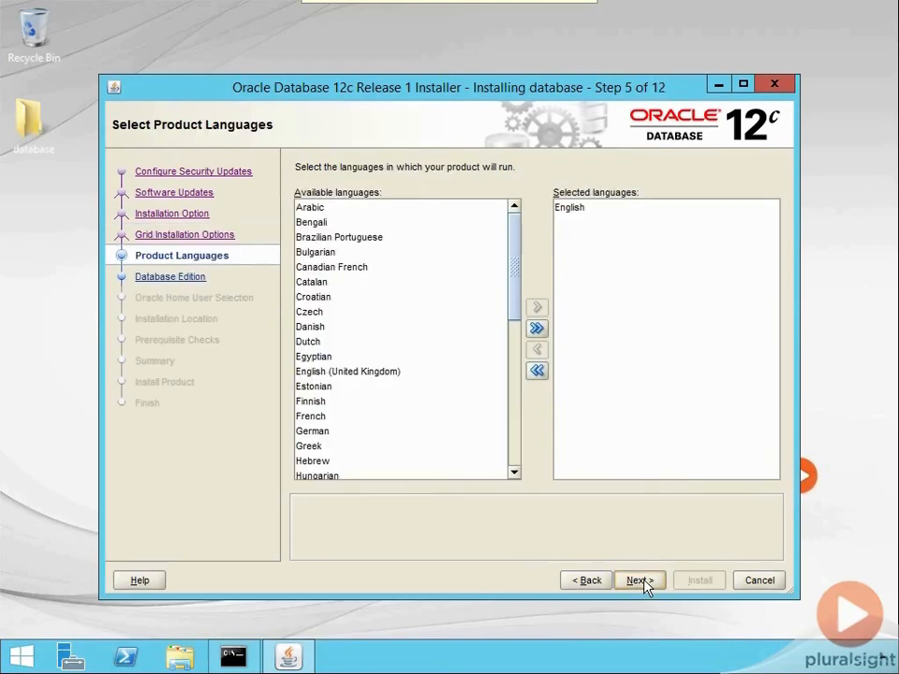
click(639, 581)
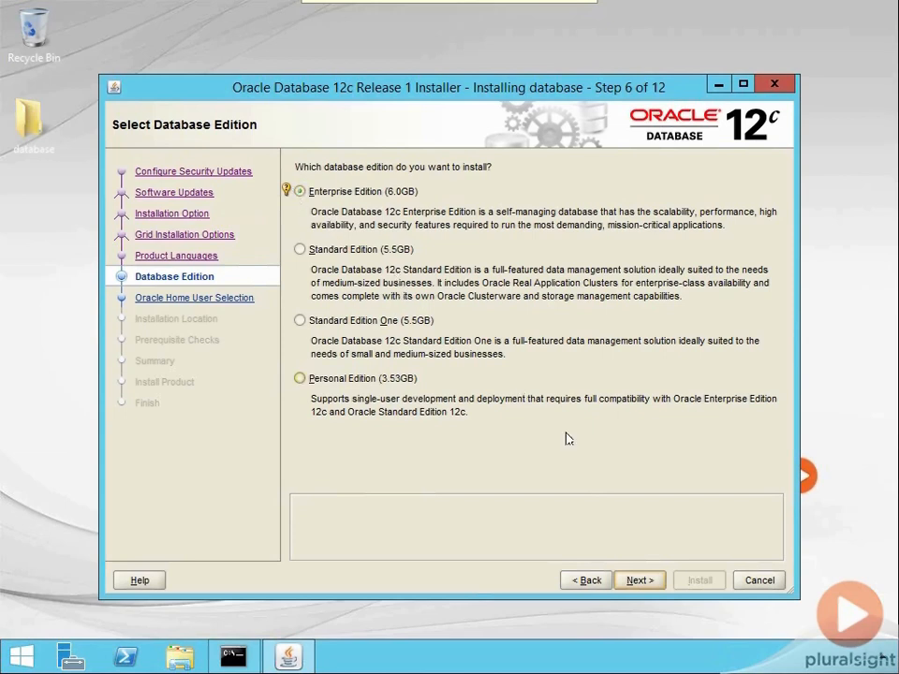
click(642, 579)
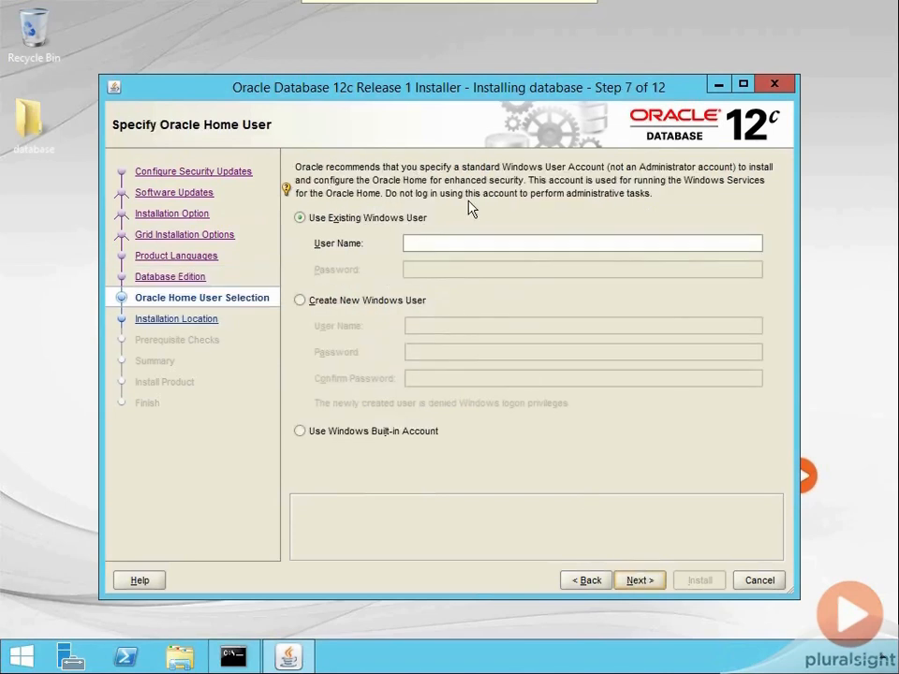
Specify the existing Windows user orawin\oraservice as the Oracle home user and continue to the installation location.
click(481, 241)
click(433, 244)
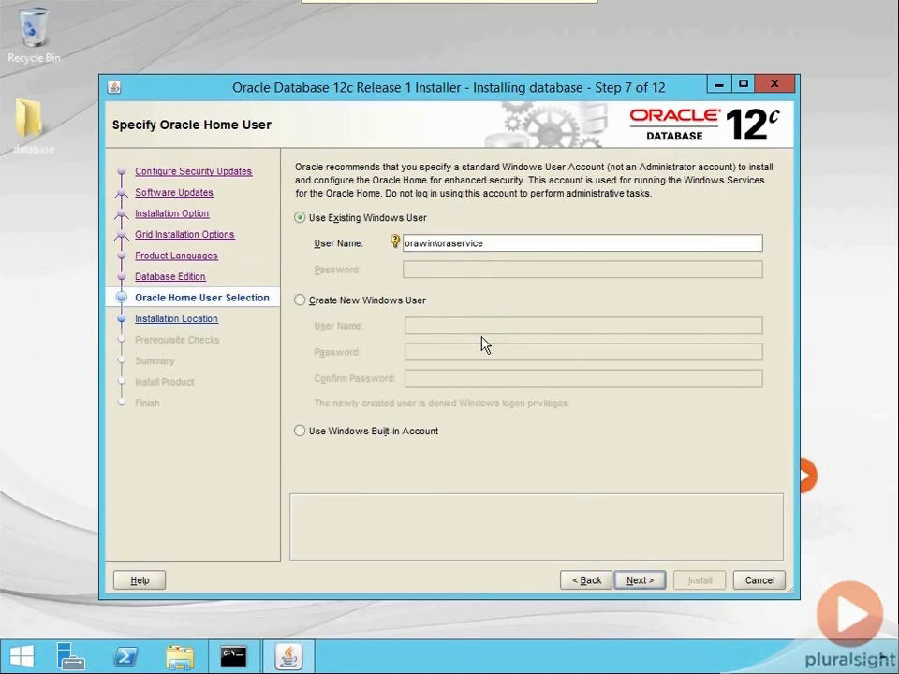
click(634, 580)
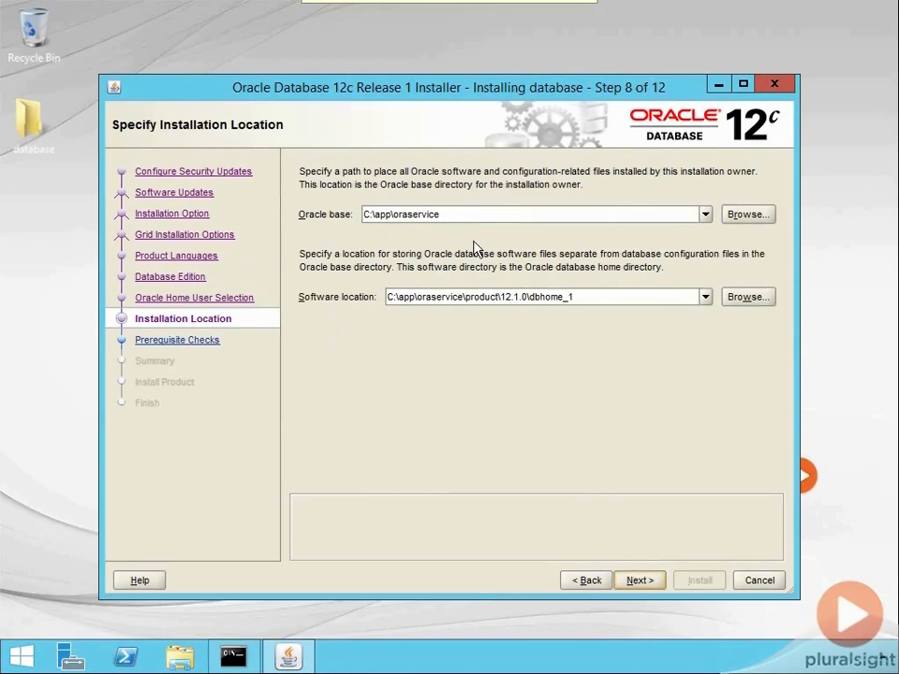
Set the Oracle base directory to C:\app\oracle.
click(429, 213)
key(BackSpace)
key(BackSpace)
key(BackSpace)
key(BackSpace)
key(BackSpace)
key(BackSpace)
key(BackSpace)
text(cle)
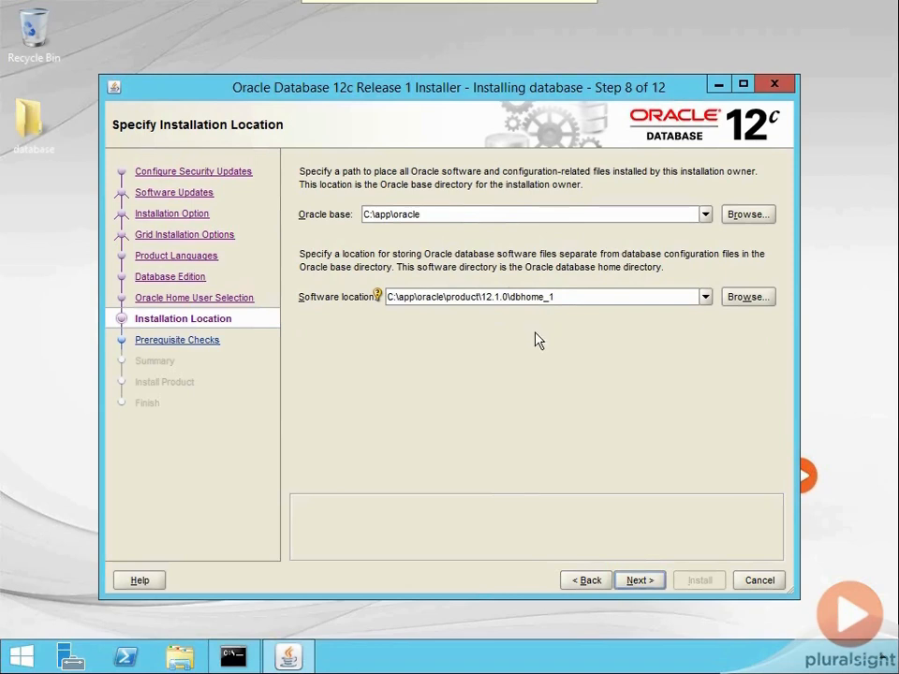
Set the software location to C:\app\oracle\product\12.1.0\psight and proceed through the prerequisite checks to the summary.
key(BackSpace)
key(BackSpace)
key(BackSpace)
key(BackSpace)
key(BackSpace)
key(BackSpace)
key(BackSpace)
key(BackSpace)
text(psight)
click(638, 580)
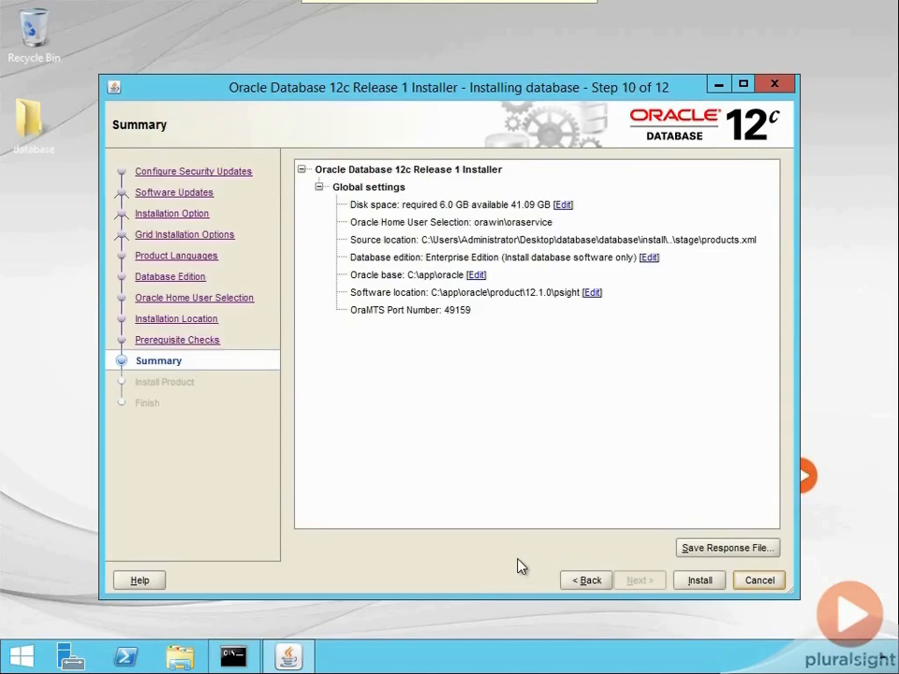
Save the response file under its default name in the Administrator folder and start the installation.
click(711, 550)
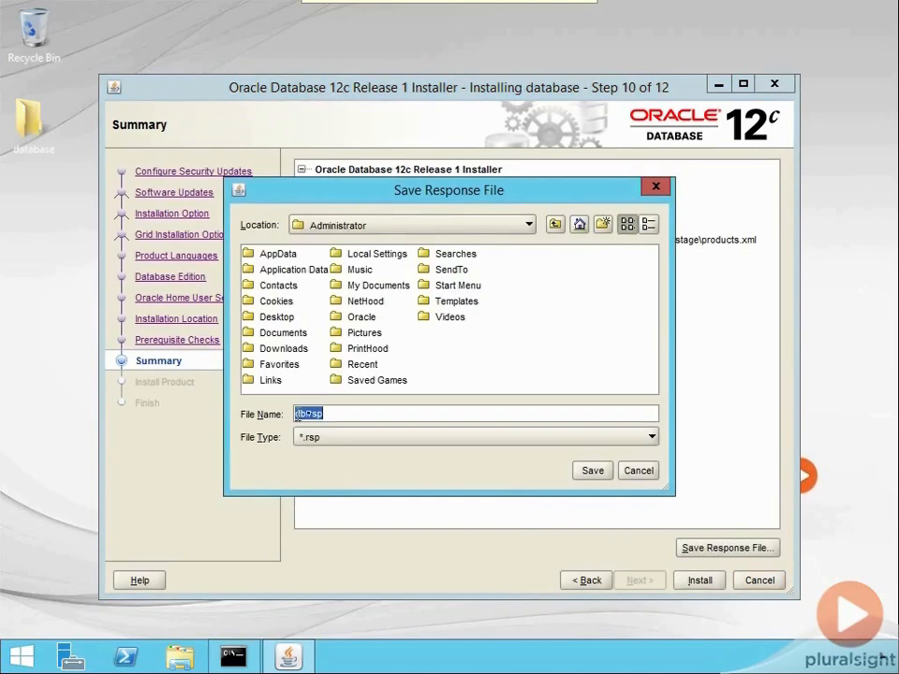
click(601, 473)
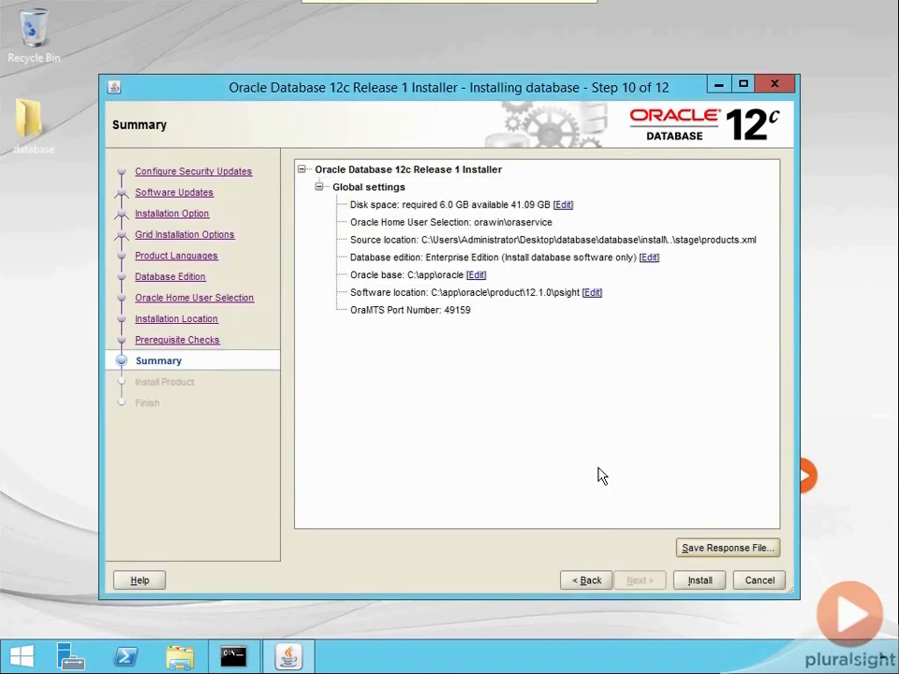
click(698, 583)
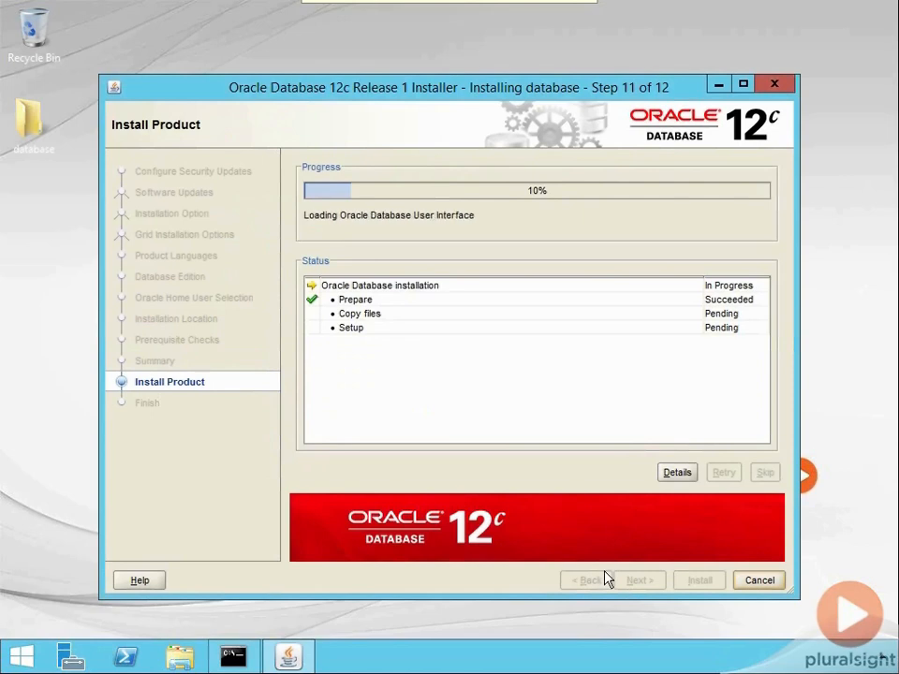